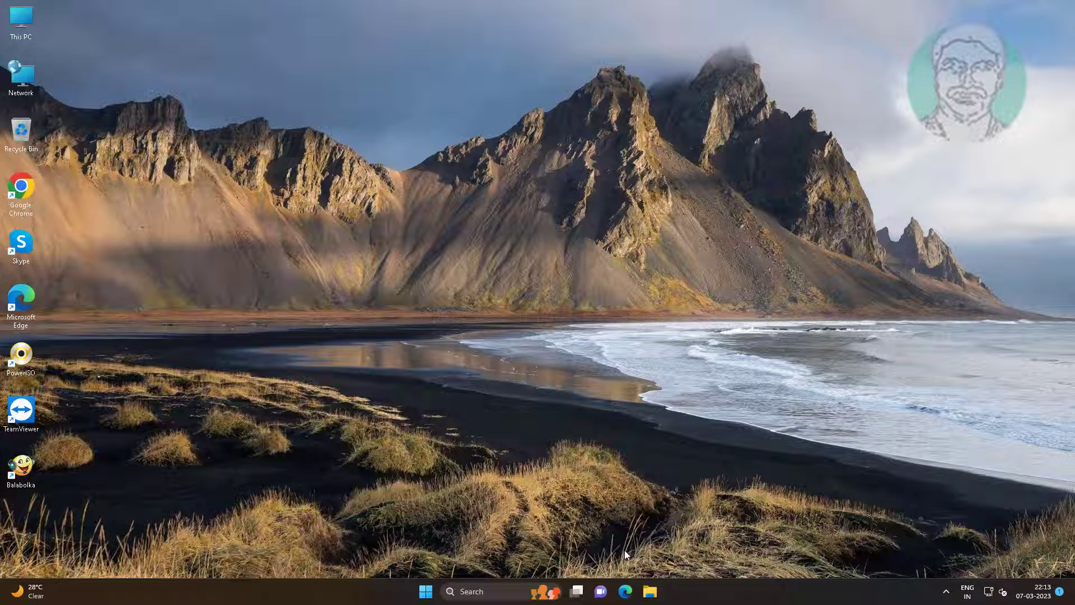
Step: Search for cmd and run Command Prompt as administrator
left_click(479, 591)
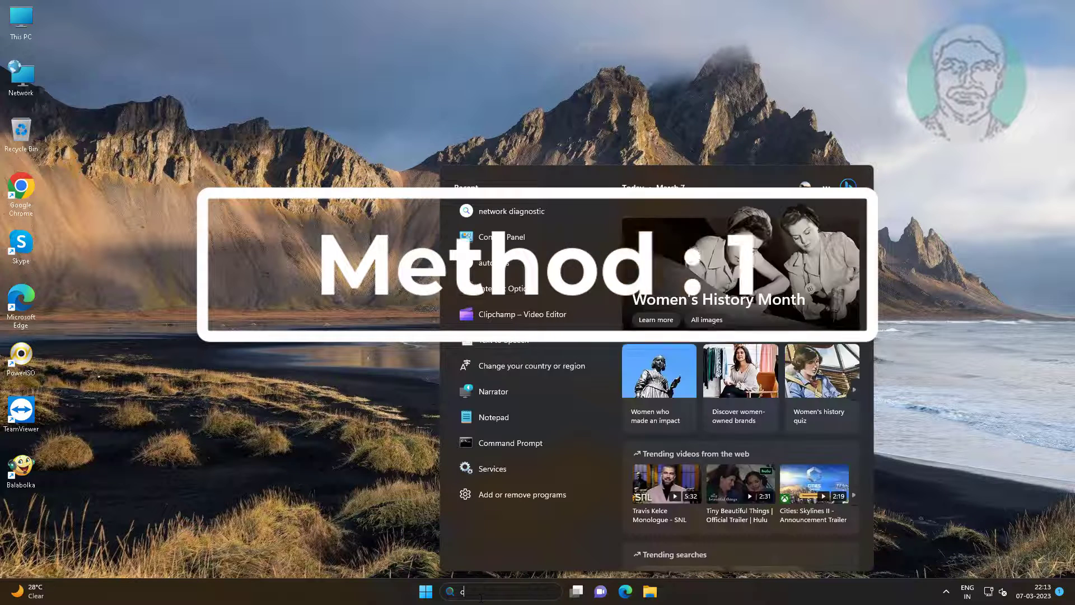
type("cmd")
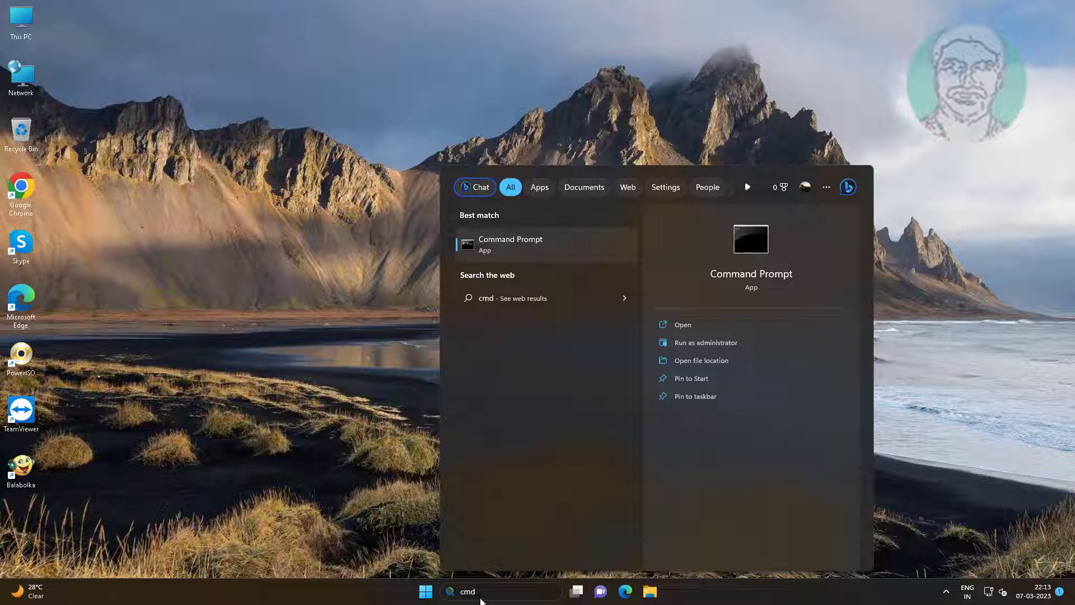
right_click(530, 242)
left_click(582, 258)
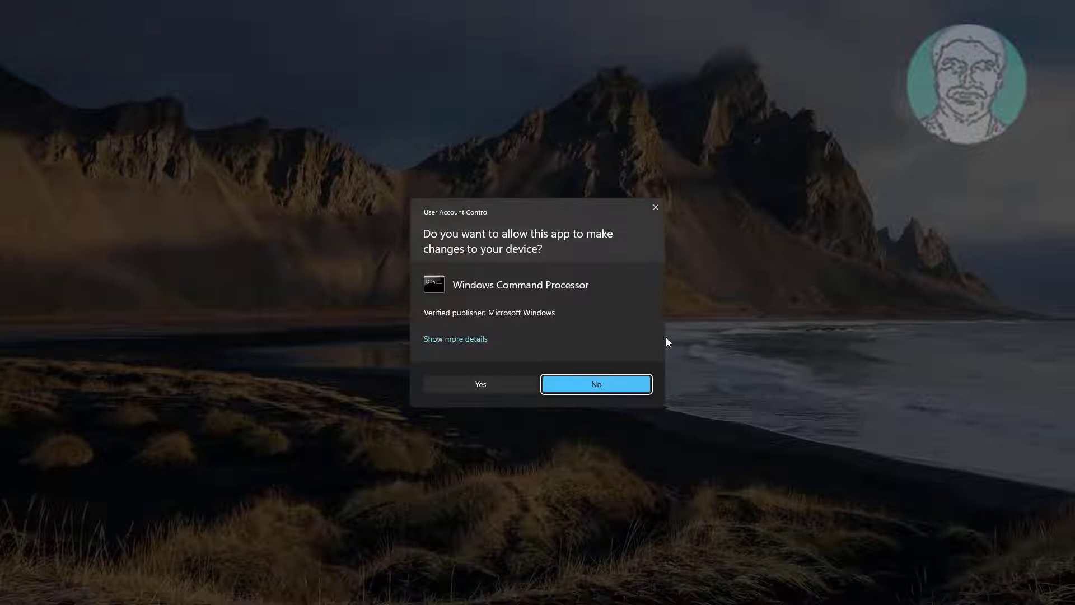
Step: Approve elevation, run net stop http and answer Y to stop dependent services, then type exit
left_click(504, 375)
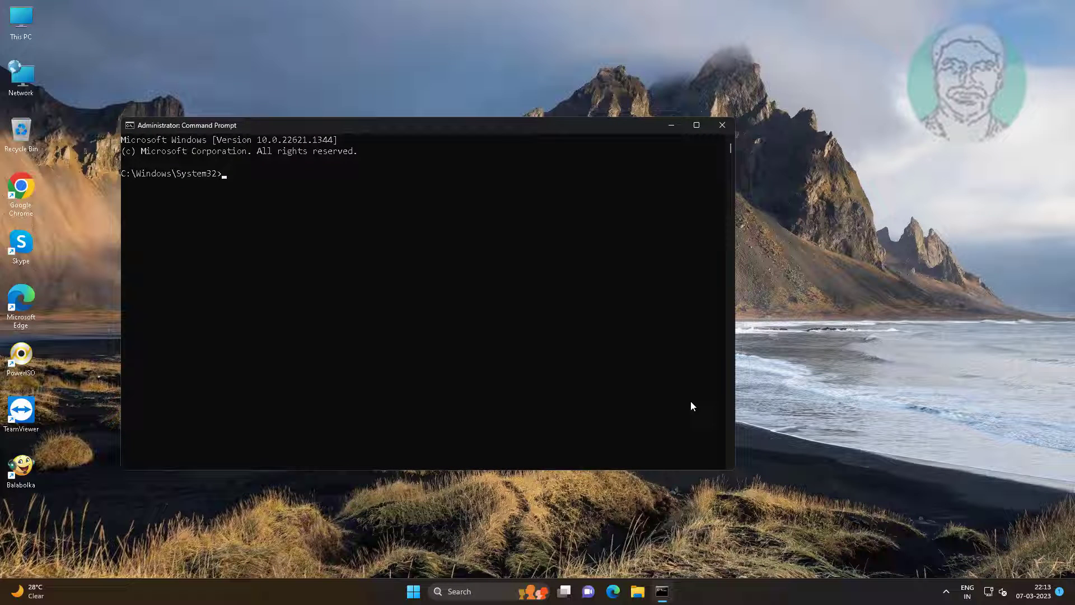
type("net stop http")
key("Return")
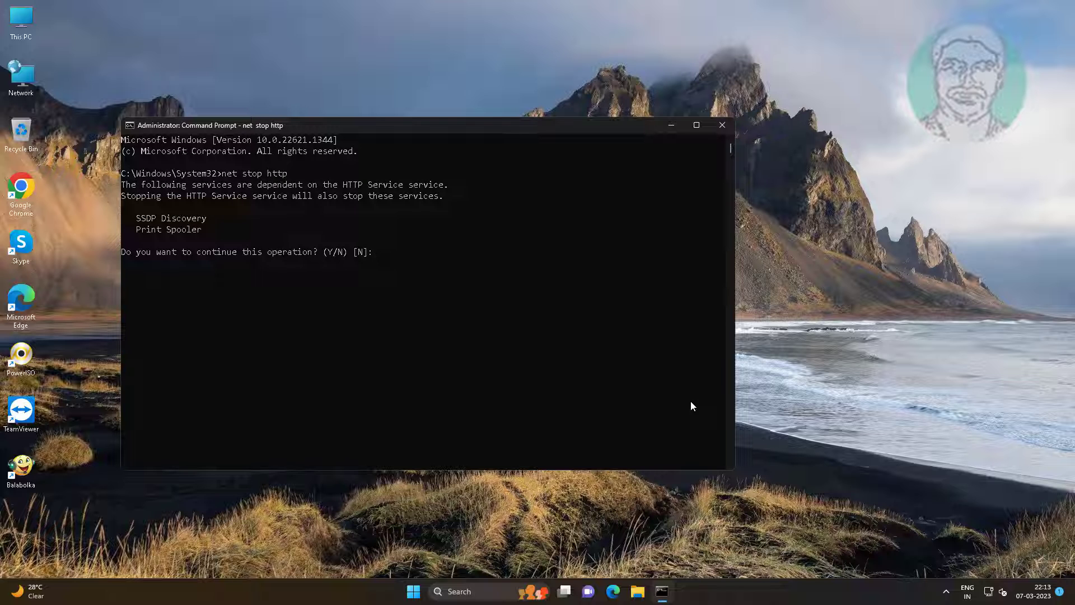
type("Y")
key("Return")
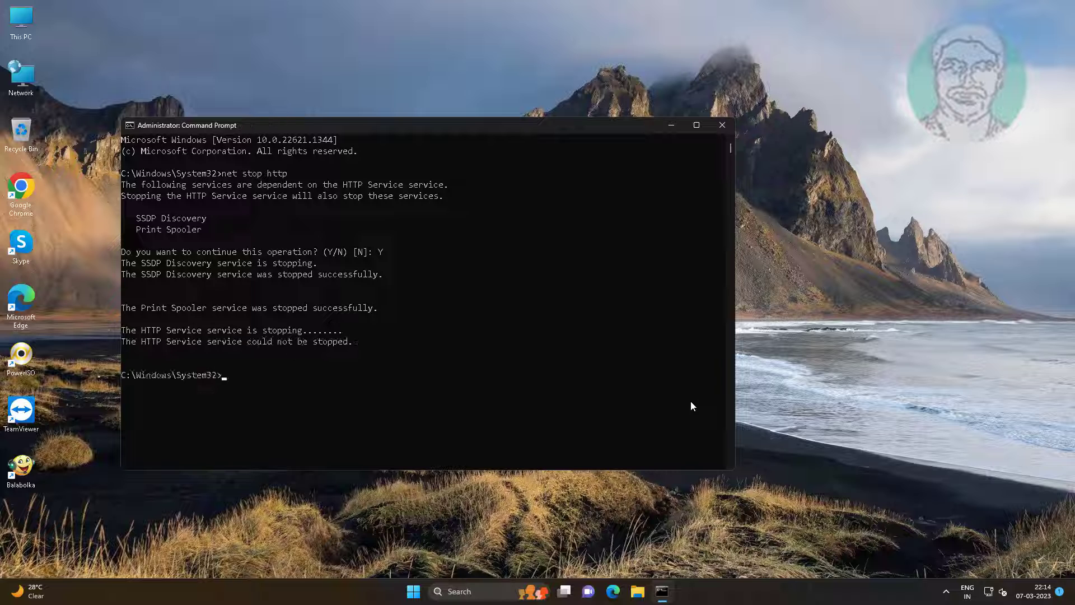
type("exit")
Step: Close the console and launch Registry Editor as administrator from a regedit search
key("Return")
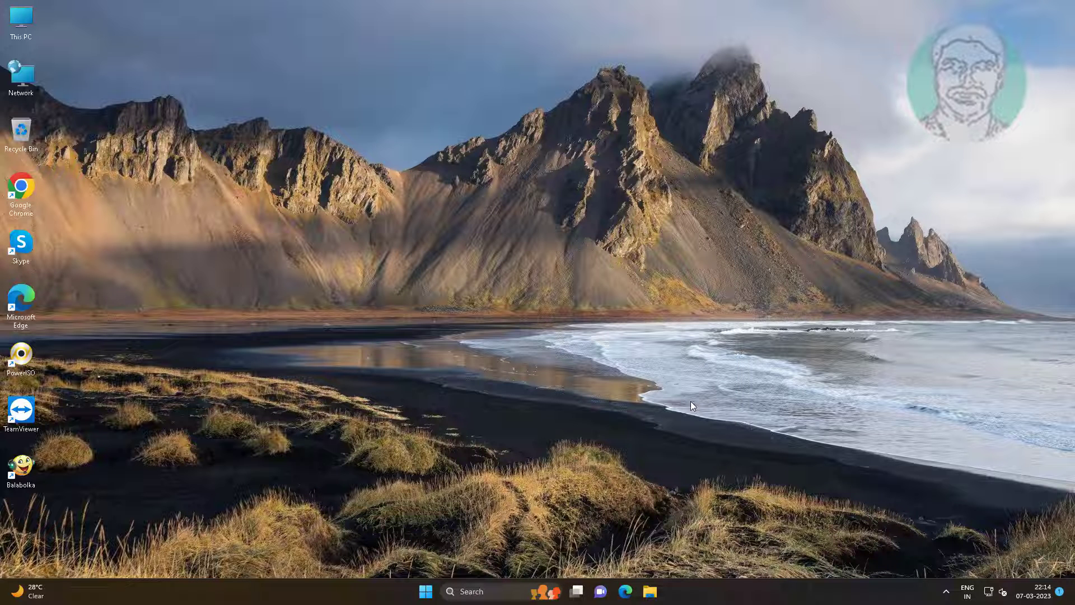
key("super+s")
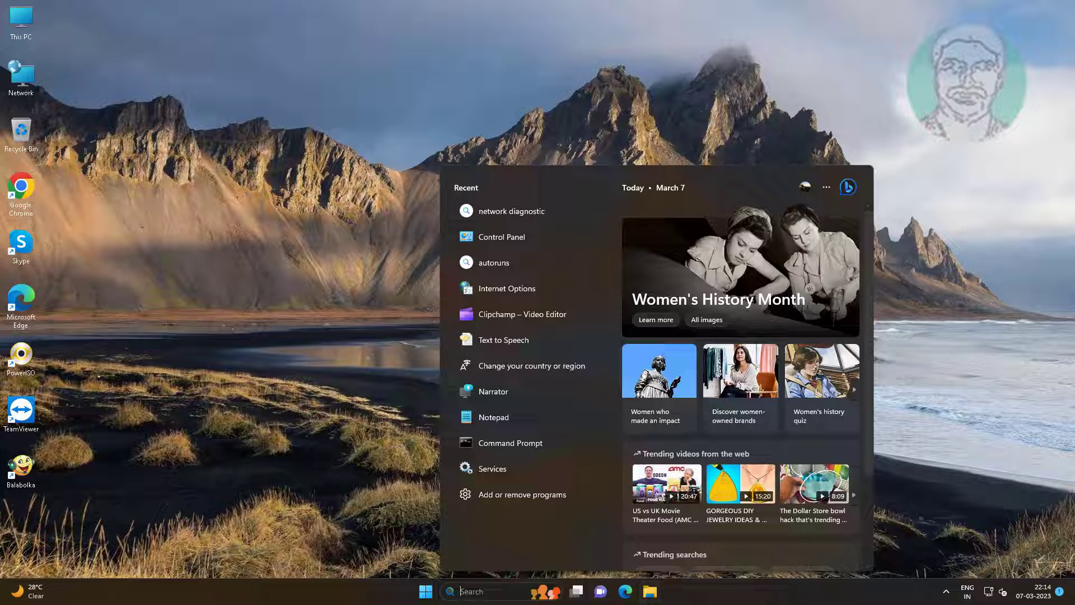
type("regedit")
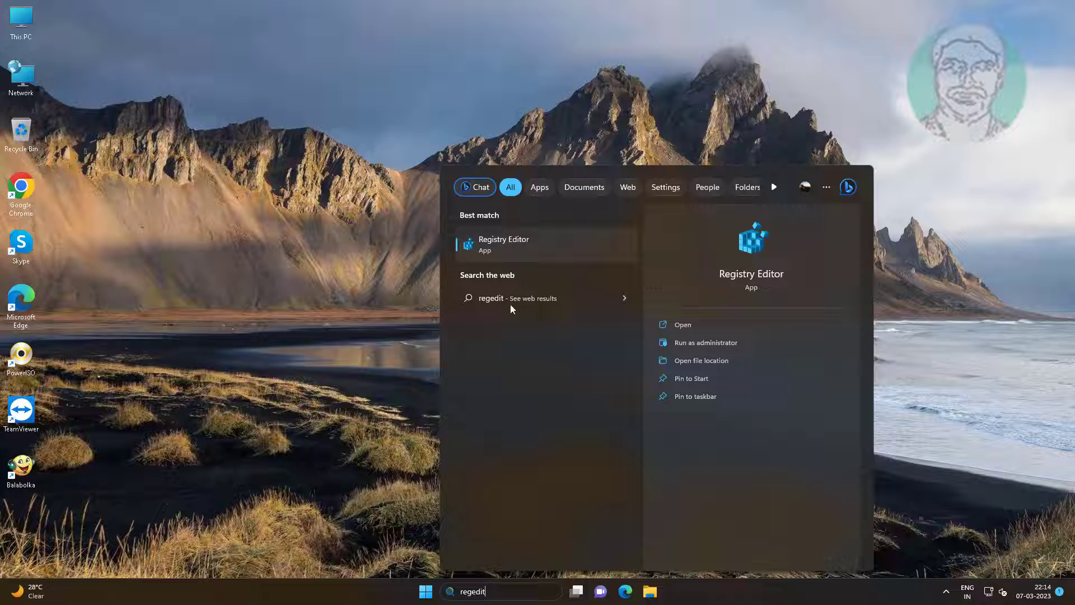
right_click(501, 233)
left_click(553, 247)
key("Return")
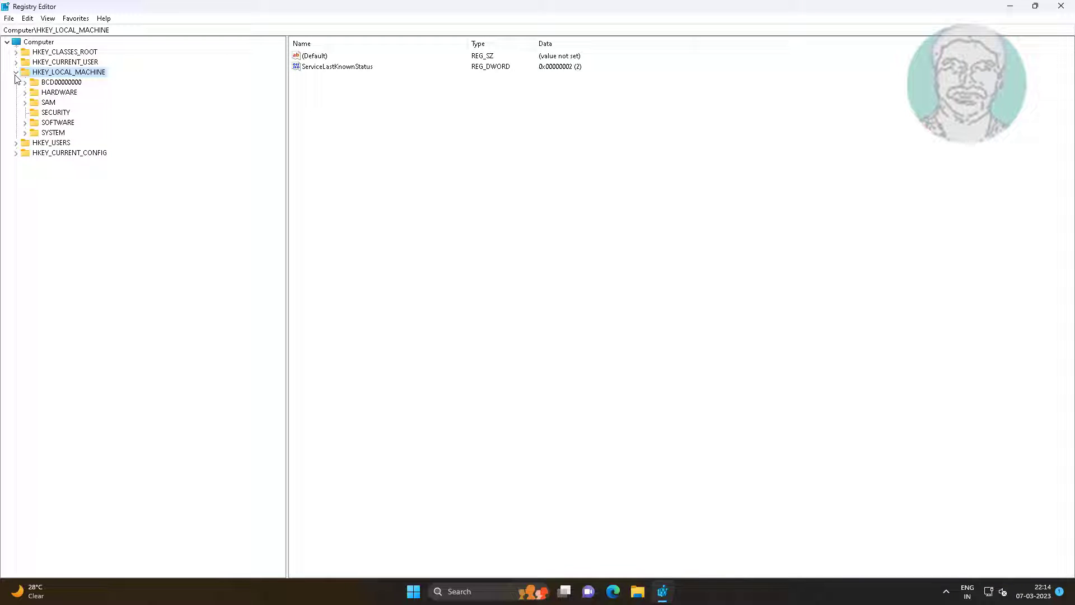
Step: Expand HKEY_LOCAL_MACHINE\SYSTEM\CurrentControlSet\Services and jump to the service keys starting with H
left_click(16, 72)
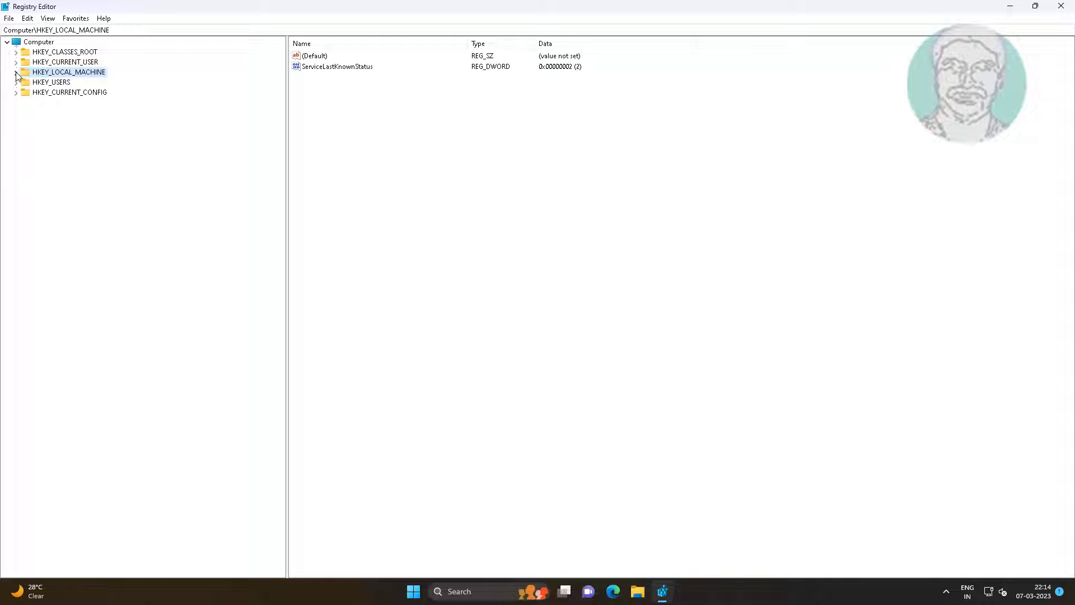
left_click(16, 72)
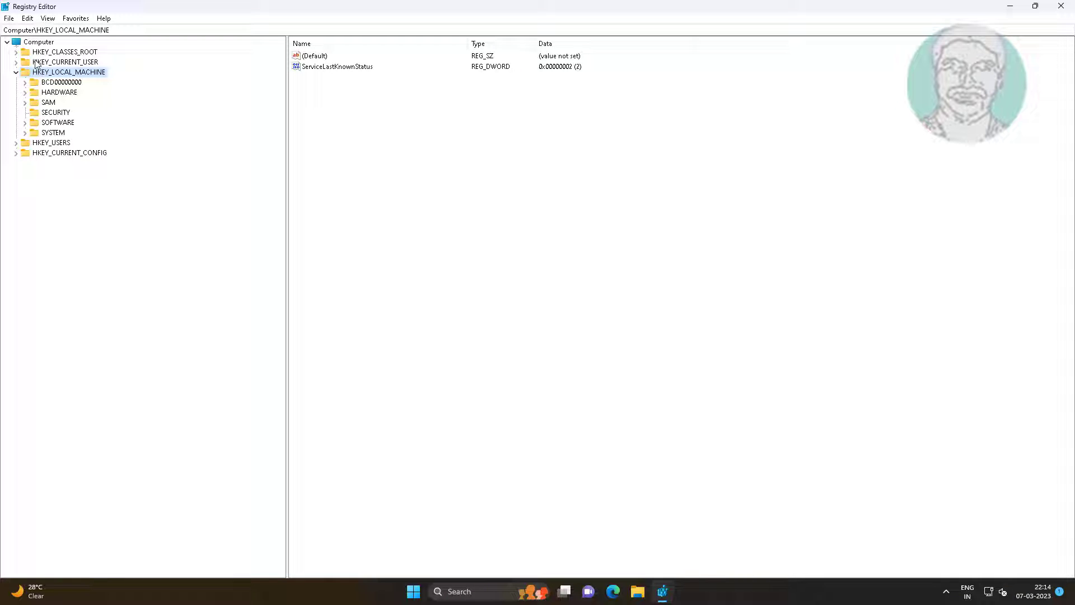
left_click(53, 134)
left_click(25, 132)
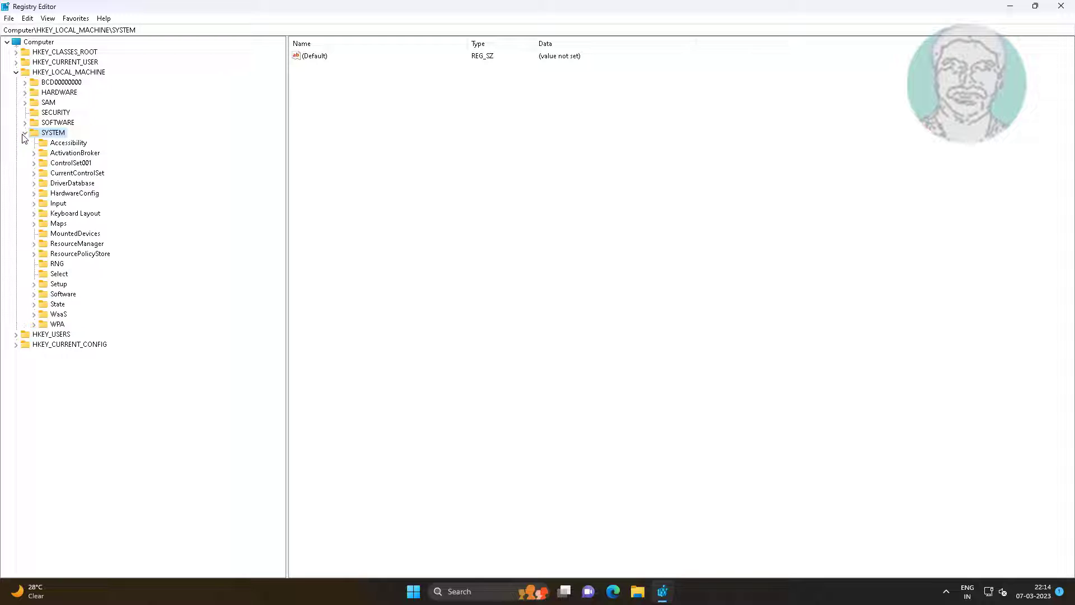
left_click(87, 174)
left_click(34, 173)
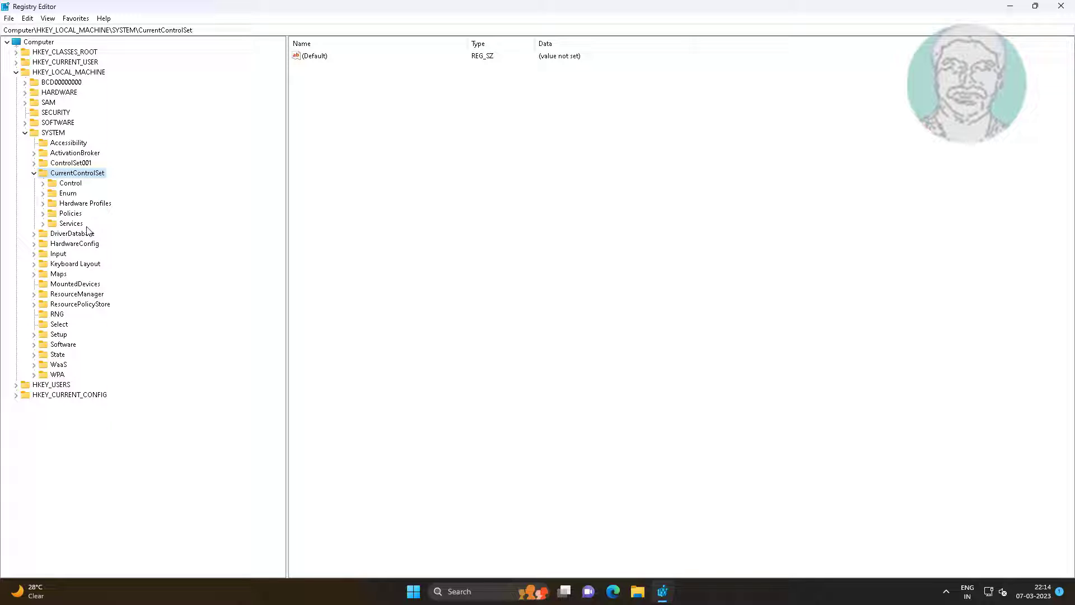
left_click(70, 224)
left_click(43, 224)
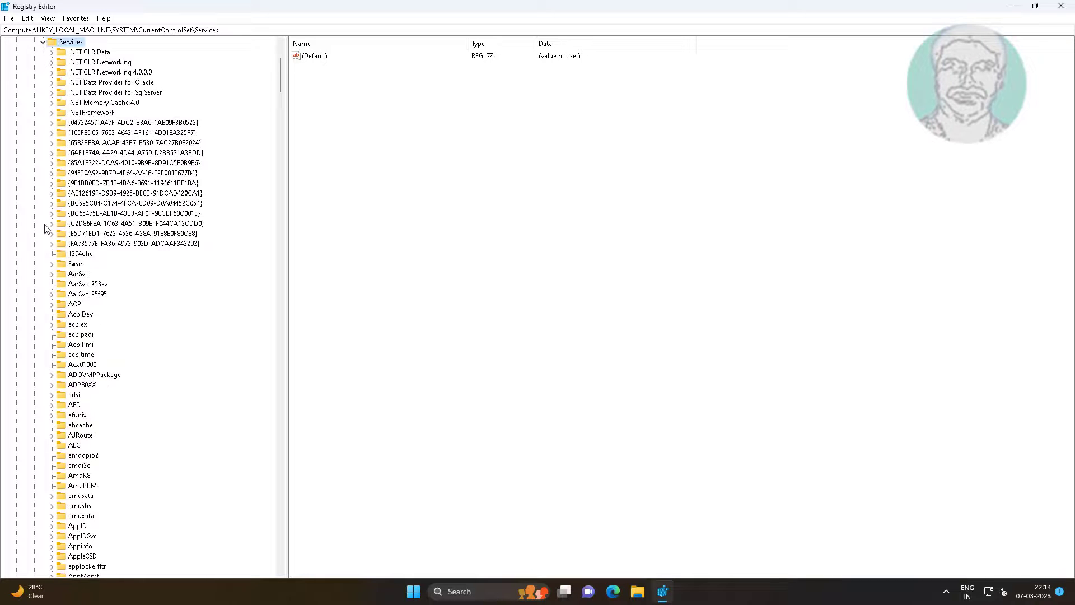
left_click(76, 305)
key("h")
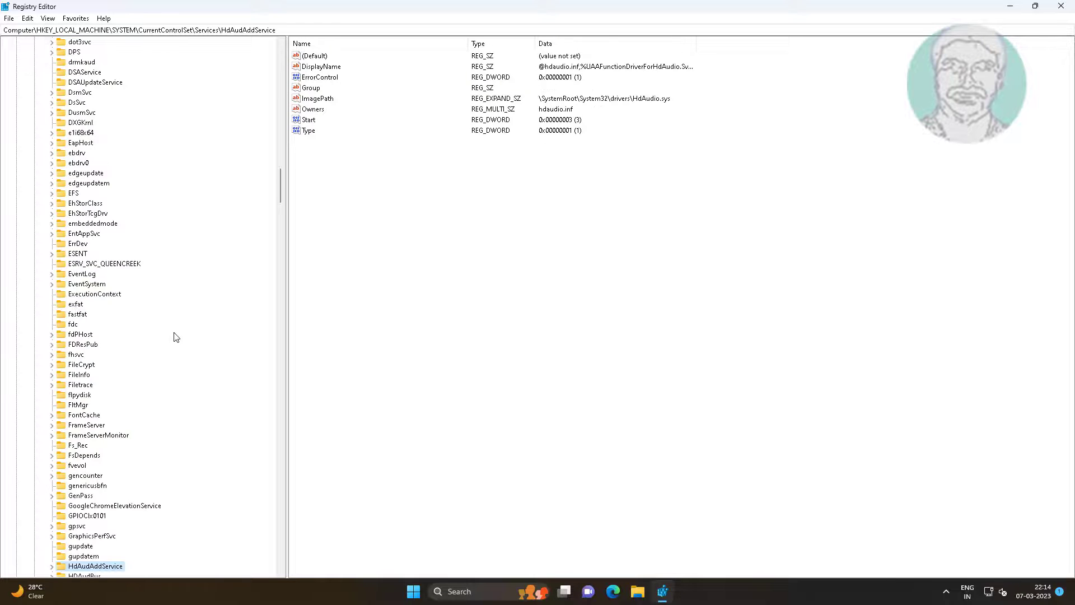
scroll(174, 335, "down", 12)
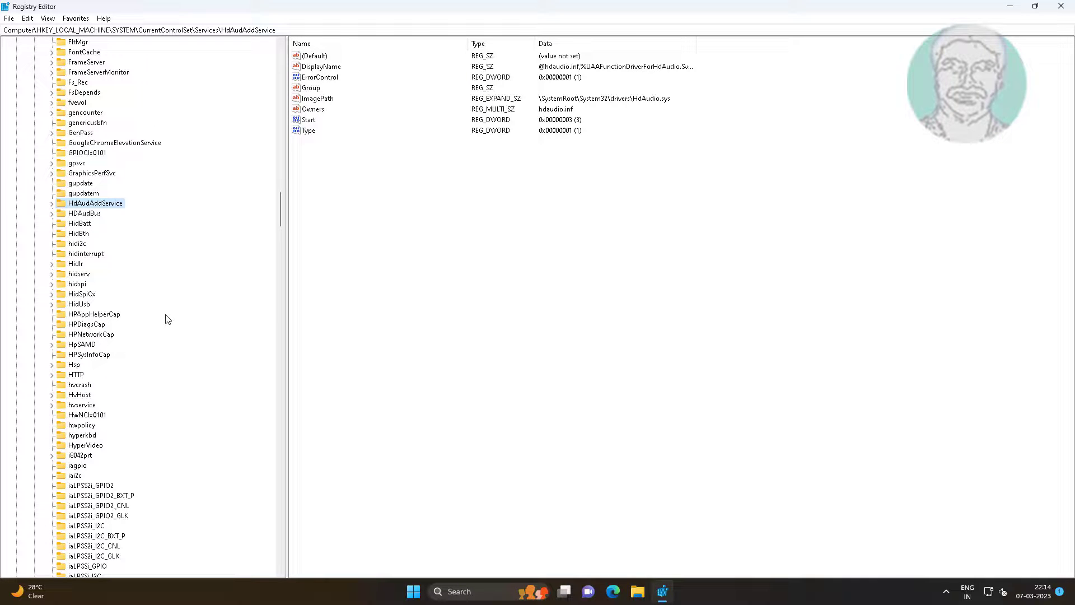
Step: Expand the HTTP service key and its Parameters subkey
left_click(84, 376)
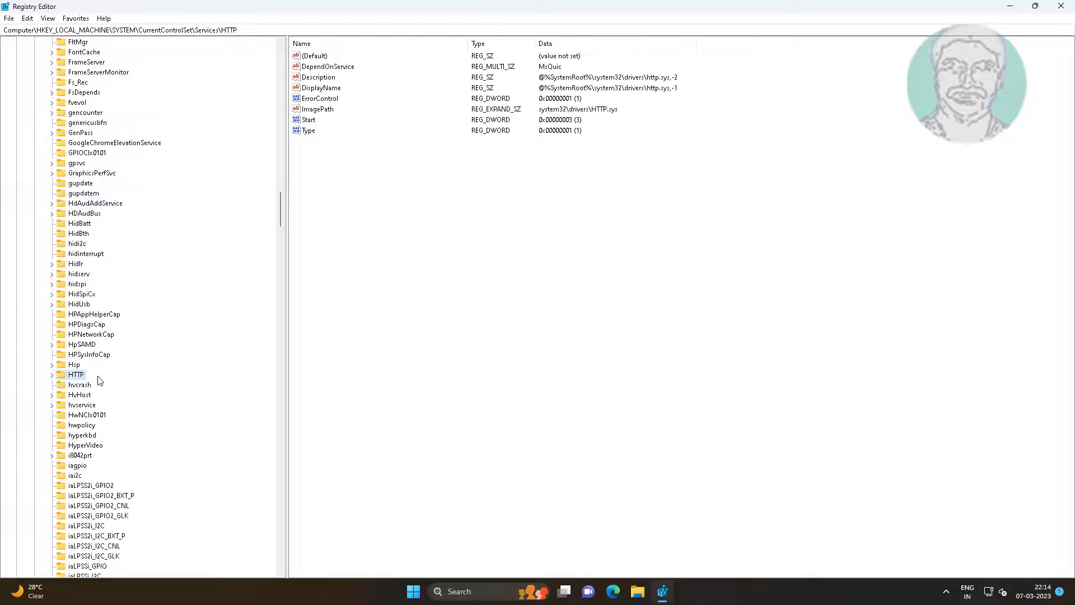
left_click(52, 374)
scroll(132, 371, "down", 1)
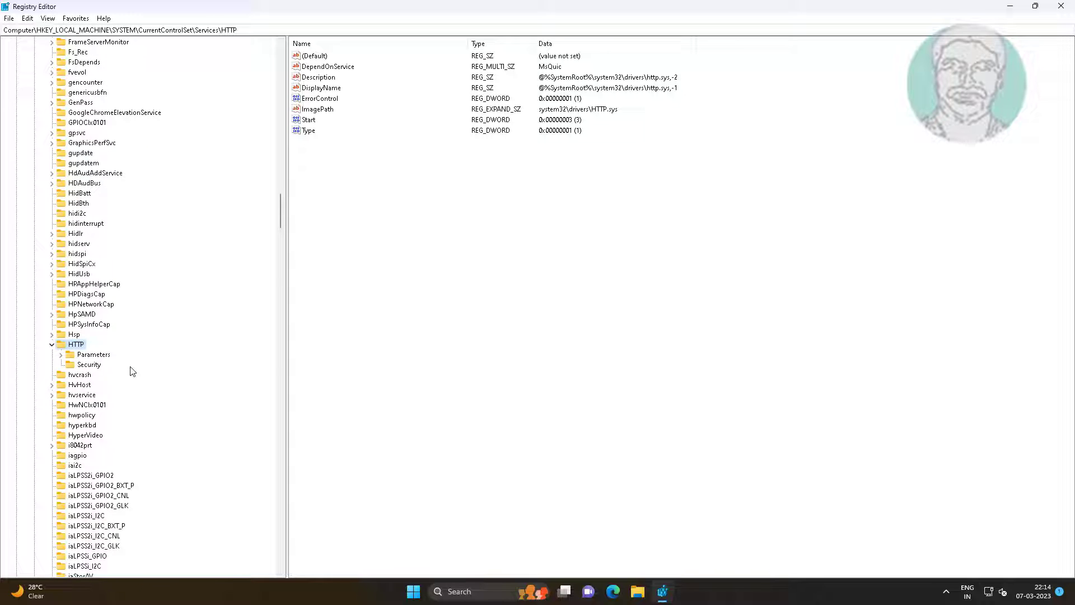
left_click(87, 355)
left_click(61, 355)
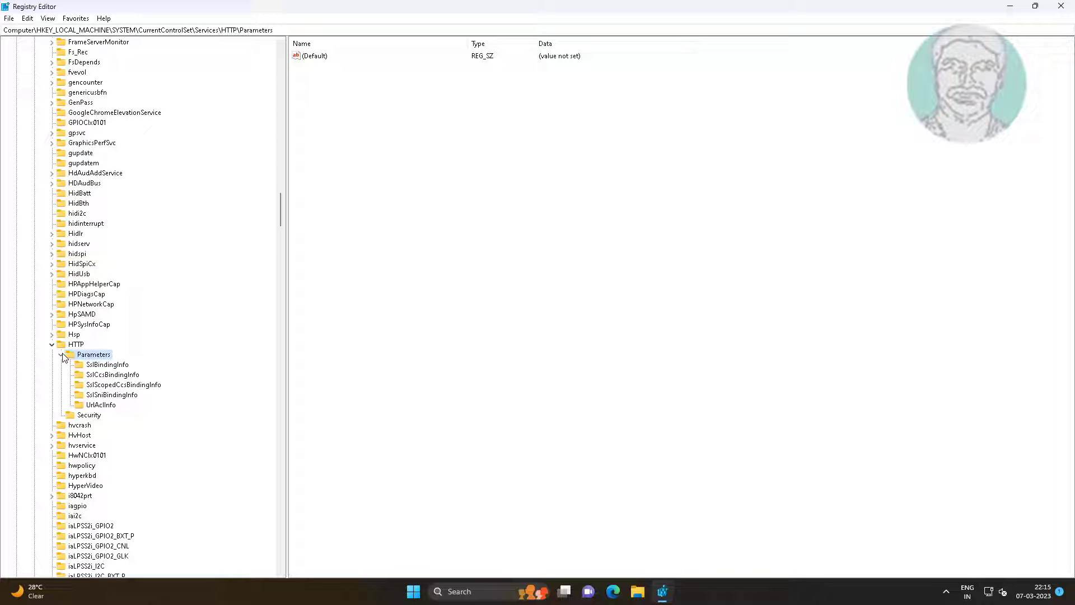
Step: Add a new key under Parameters and name it ListOnlyList
right_click(99, 358)
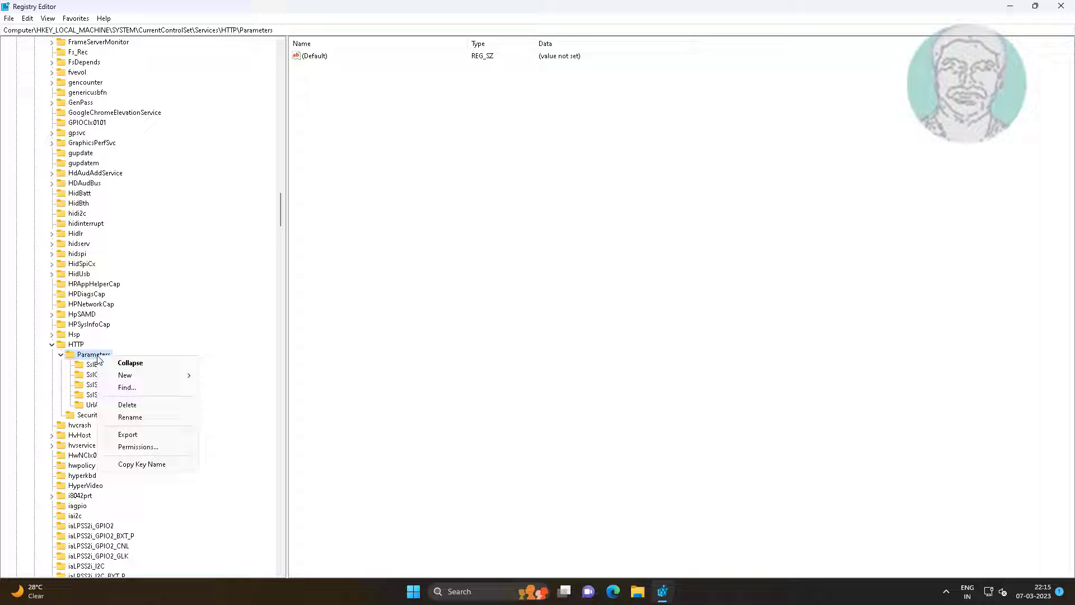
mouse_move(136, 374)
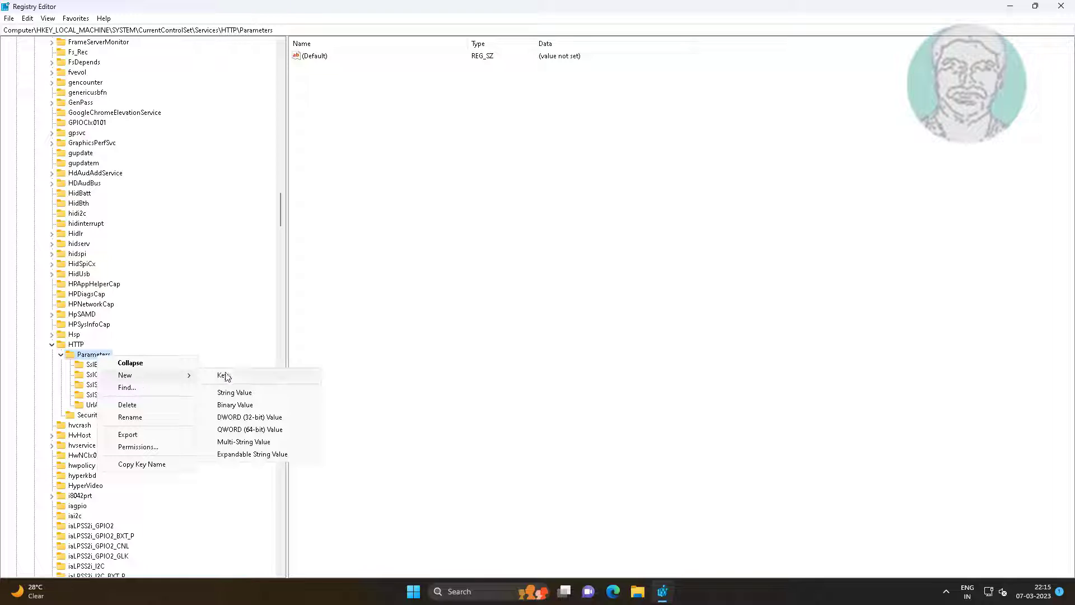
left_click(225, 375)
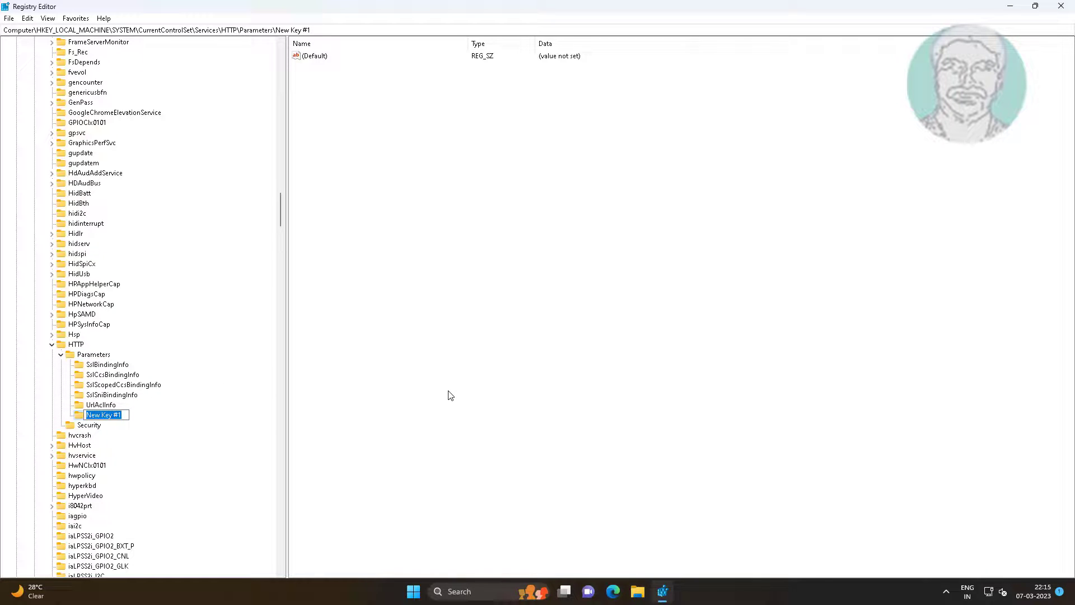
type("ListOnlyList")
left_click(165, 426)
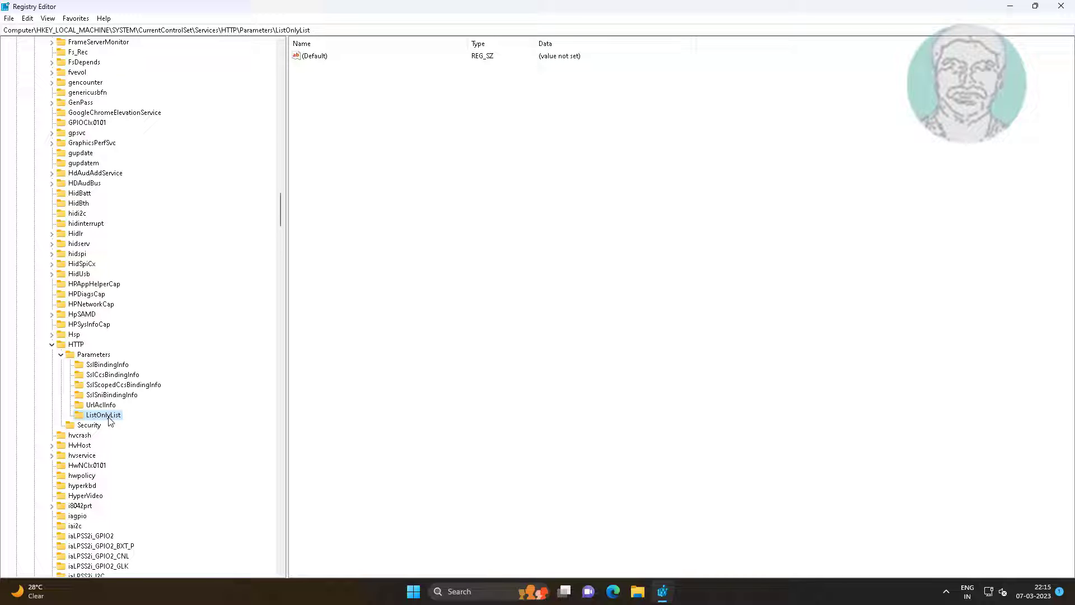
Step: Create a binary value named 1.192.467.152 in the ListOnlyList key
left_click(328, 106)
right_click(328, 106)
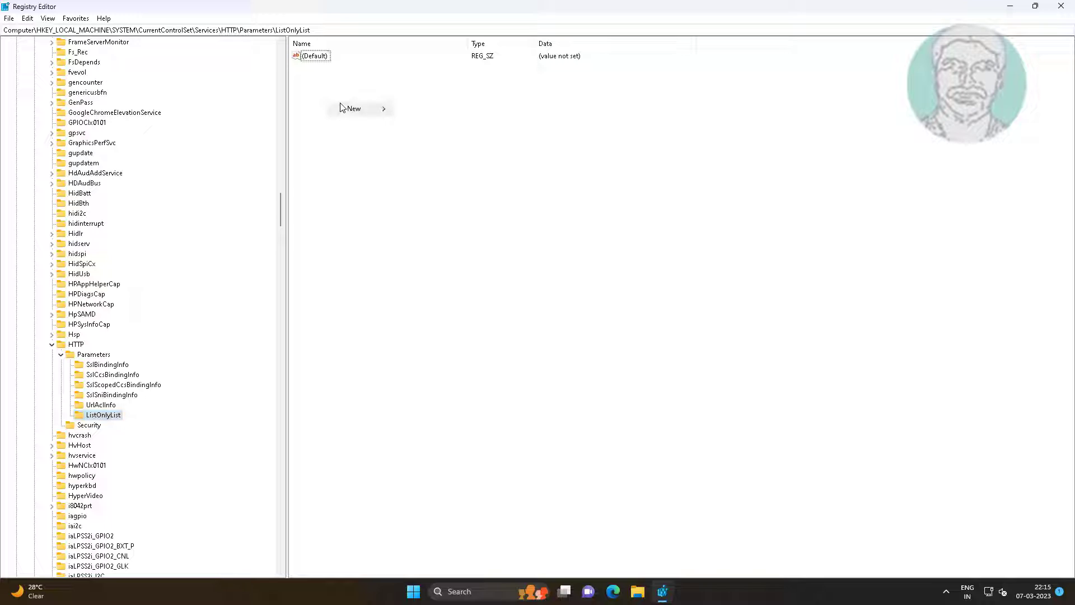
mouse_move(358, 109)
left_click(442, 139)
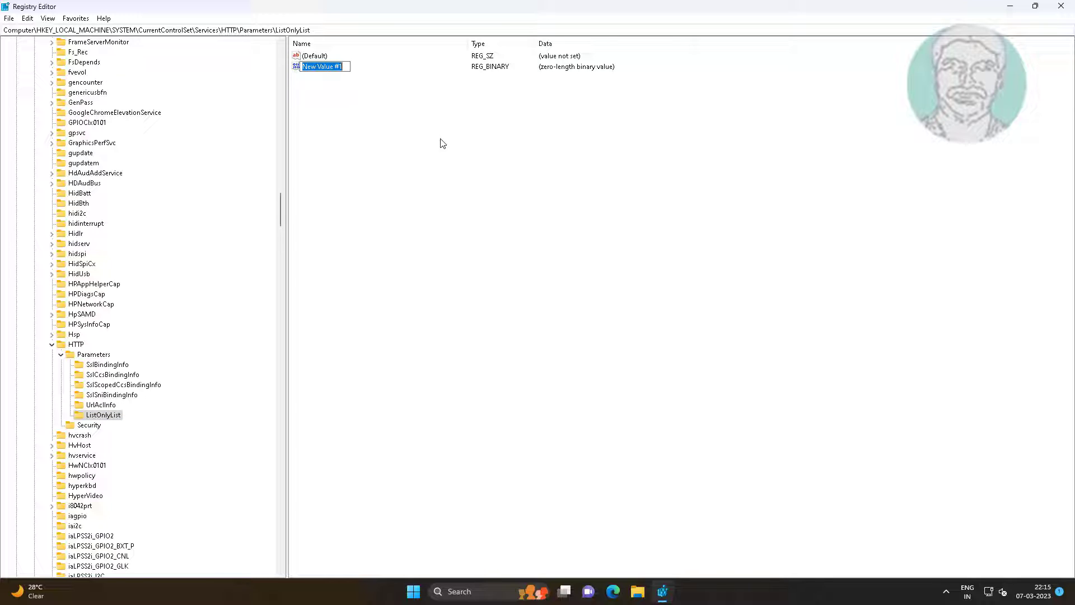
type("1.192.467.152")
key("Return")
Step: Collapse Parameters, Services, CurrentControlSet and SYSTEM in the key tree
left_click(378, 126)
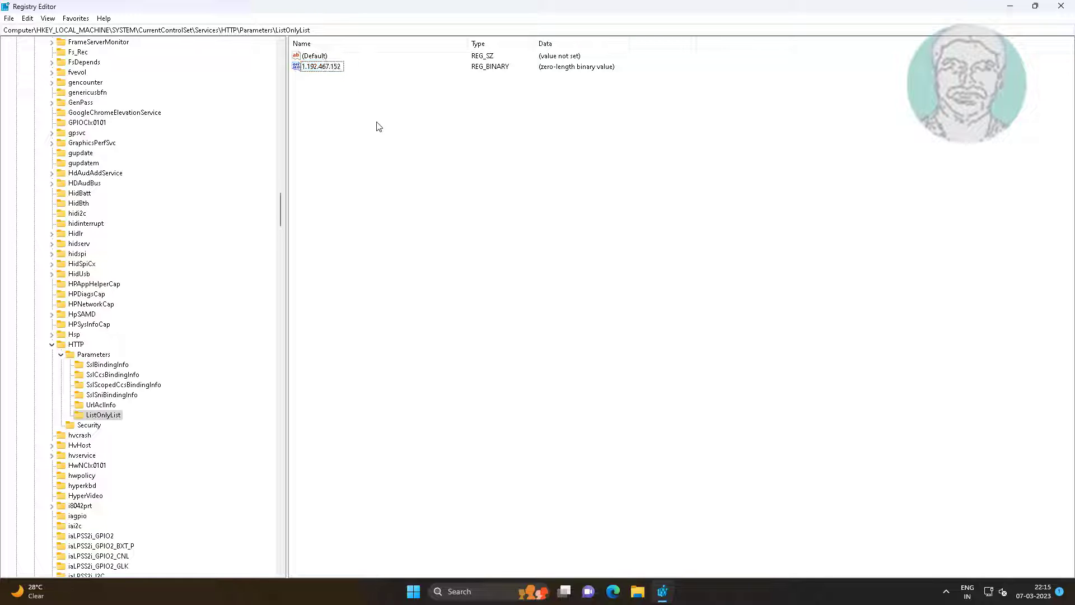
left_click(60, 354)
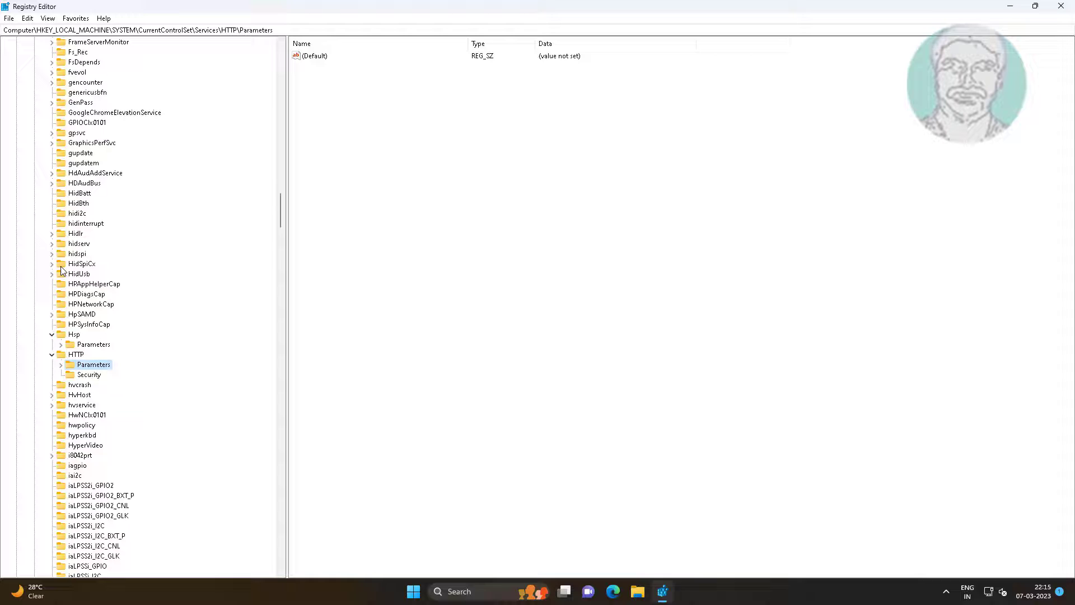
scroll(93, 235, "up", 20)
scroll(93, 235, "up", 20)
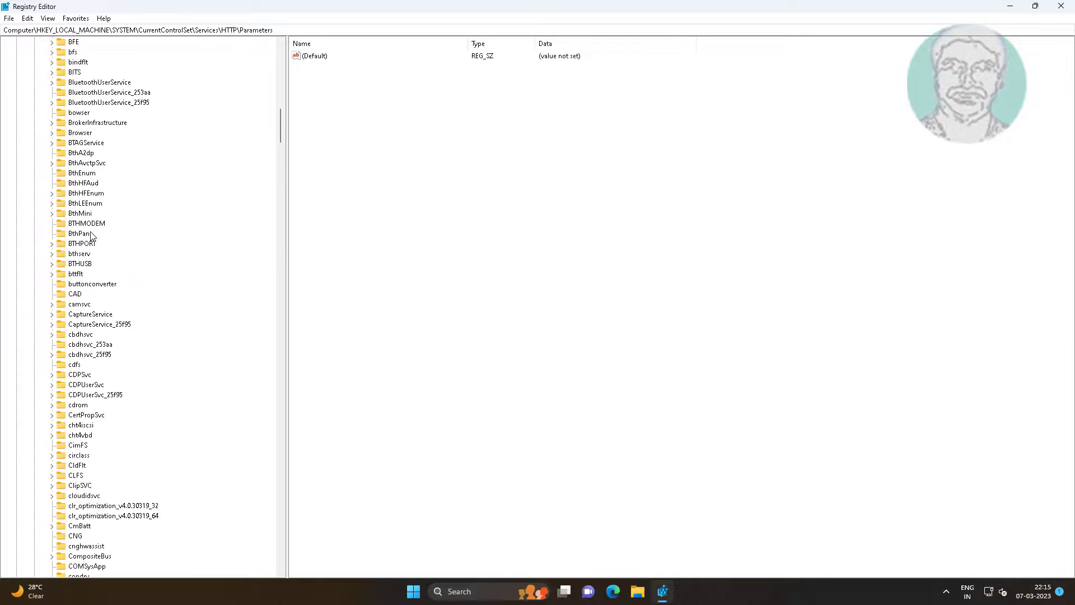
scroll(93, 235, "up", 3)
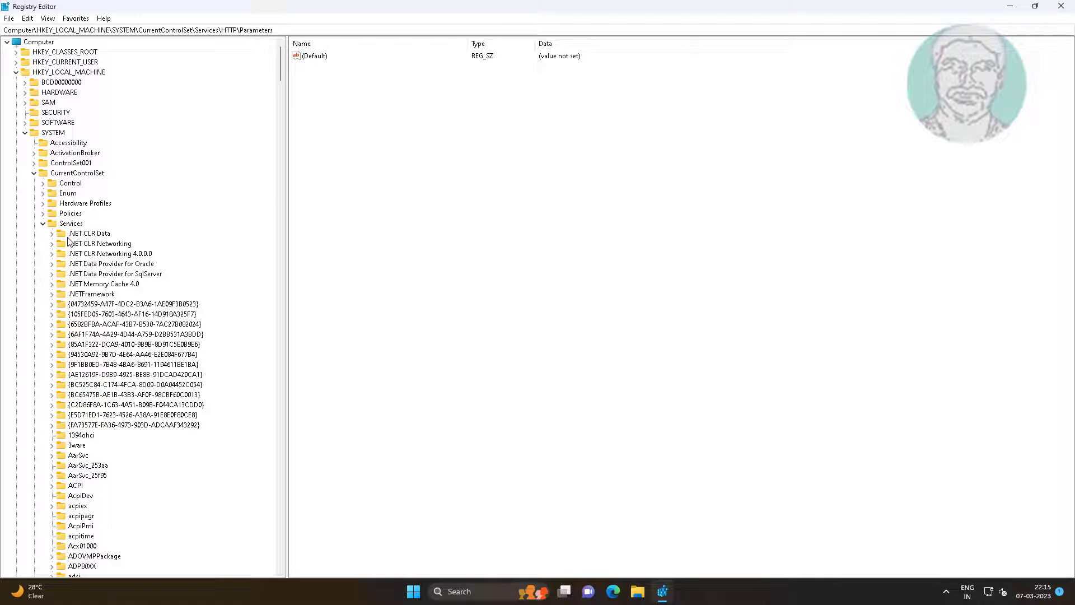
left_click(43, 223)
left_click(34, 173)
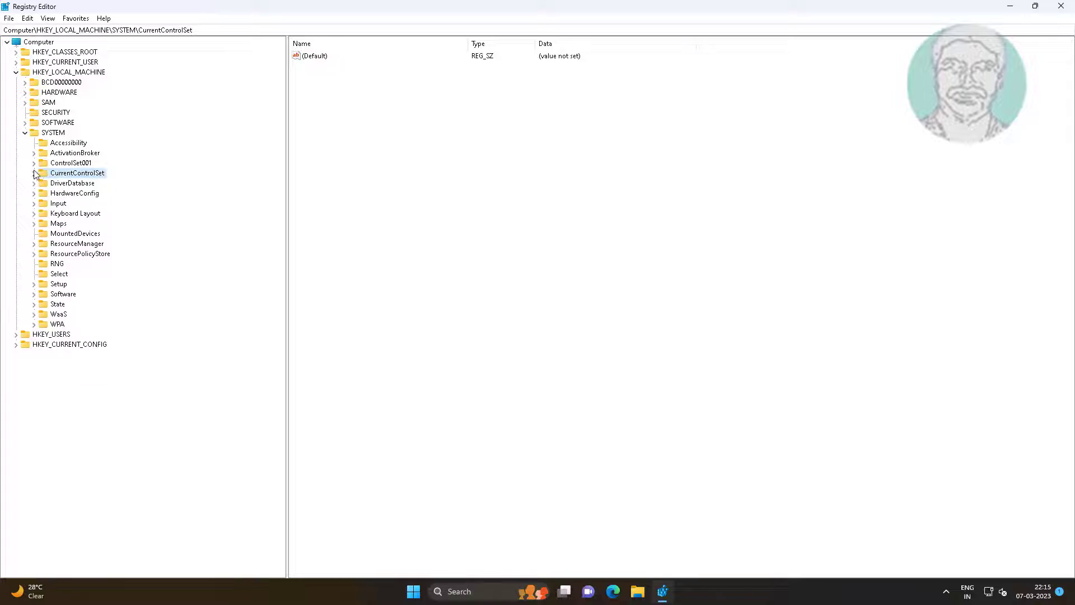
left_click(25, 132)
Step: Close Registry Editor and run Command Prompt as administrator from a cmd search
left_click(1061, 6)
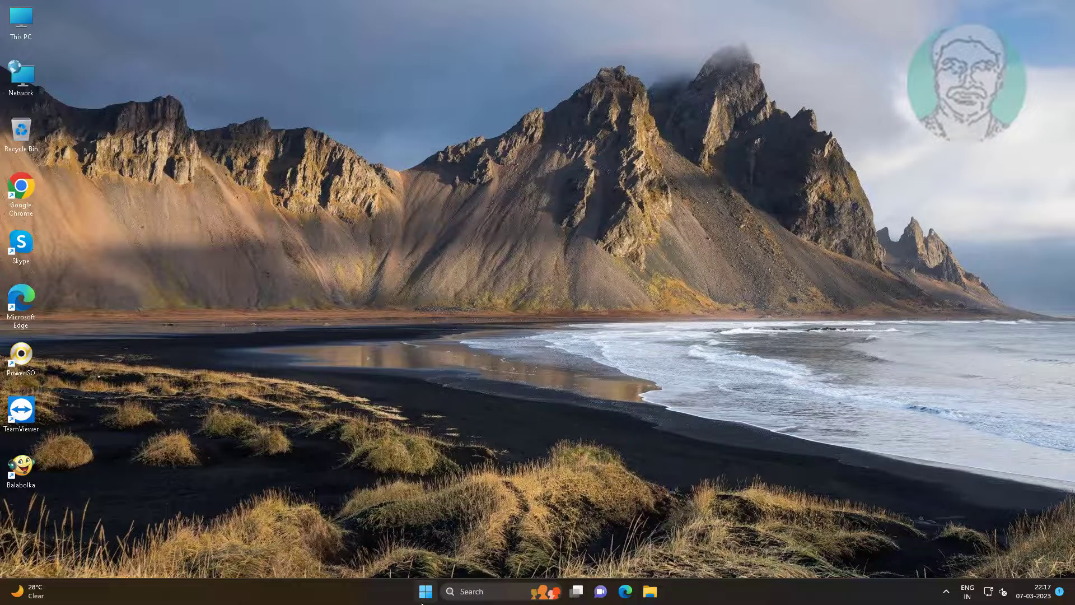
left_click(423, 599)
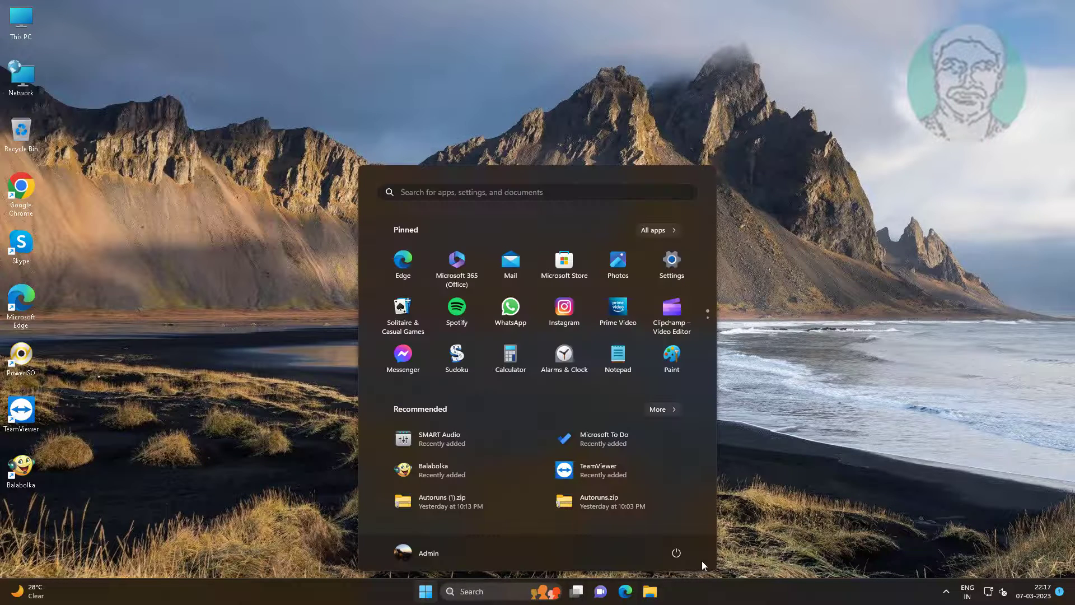
left_click(676, 554)
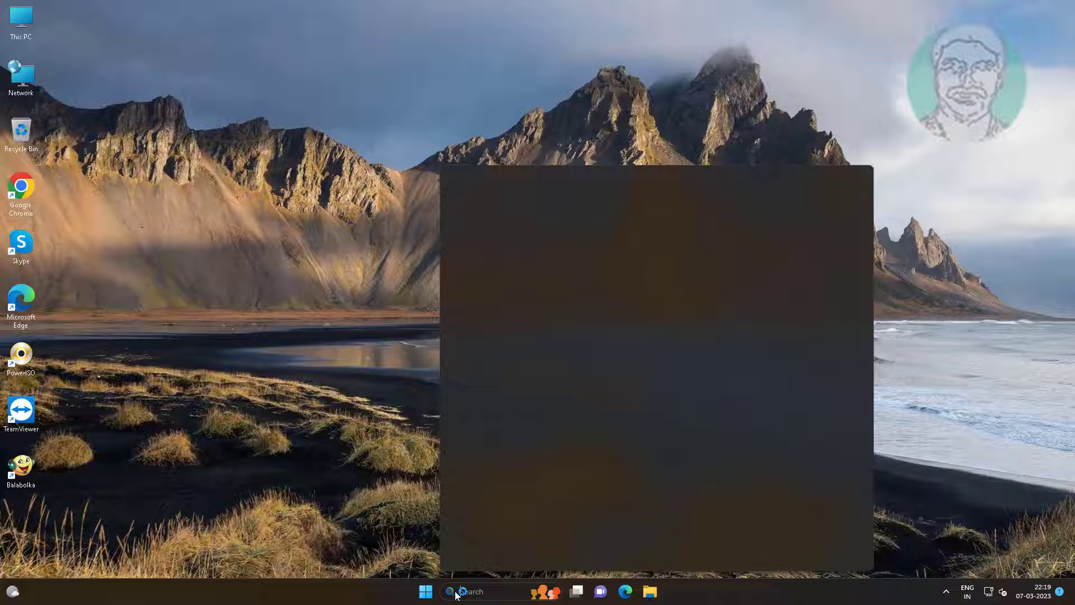
type("cmd")
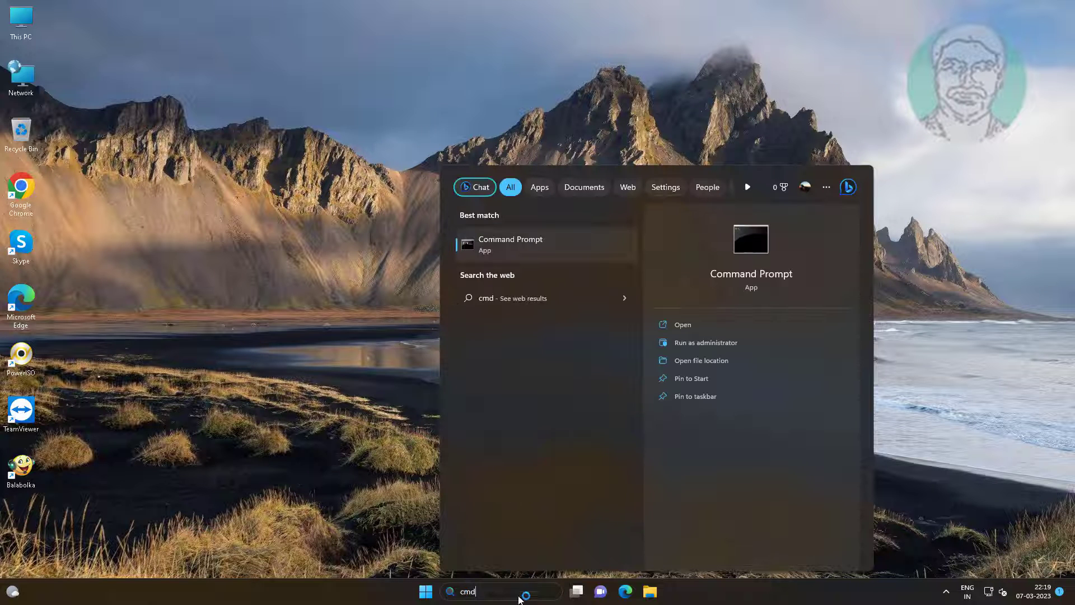
right_click(552, 253)
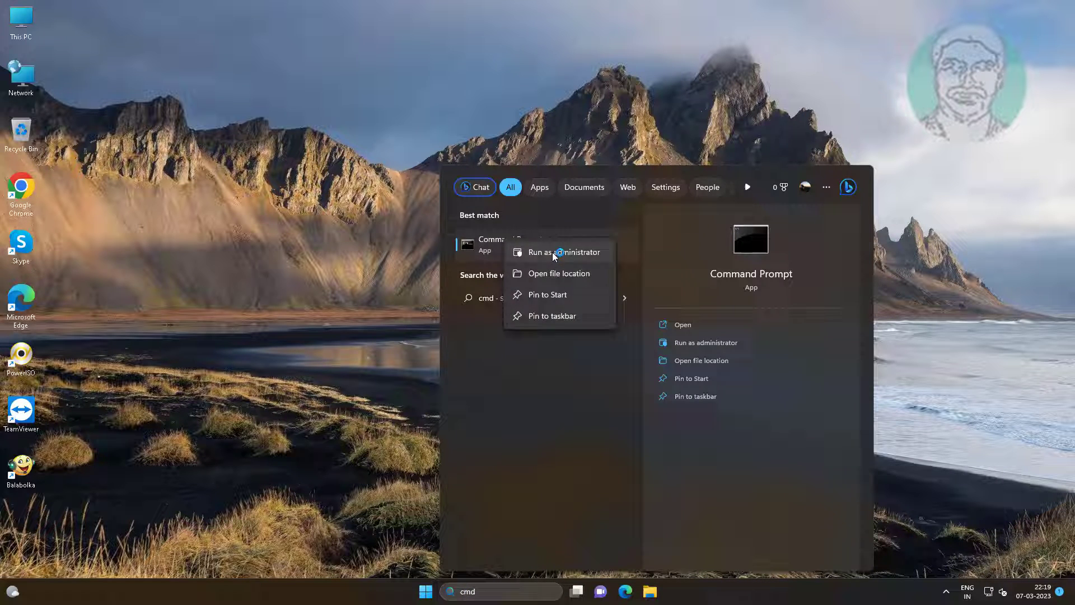
left_click(553, 256)
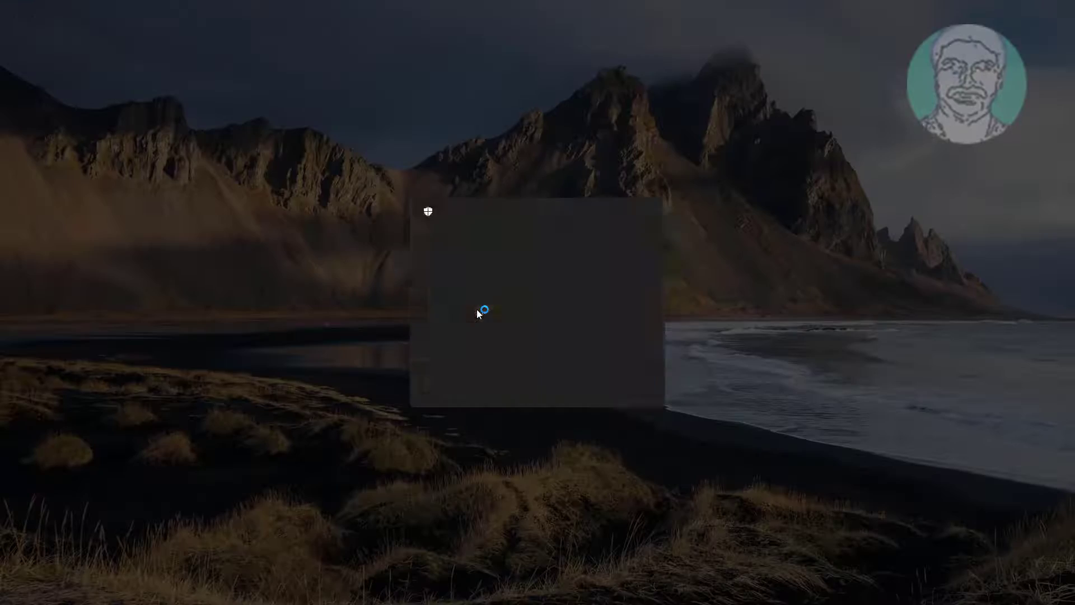
Step: Approve elevation, run net start http (already started), then exit the console
left_click(486, 384)
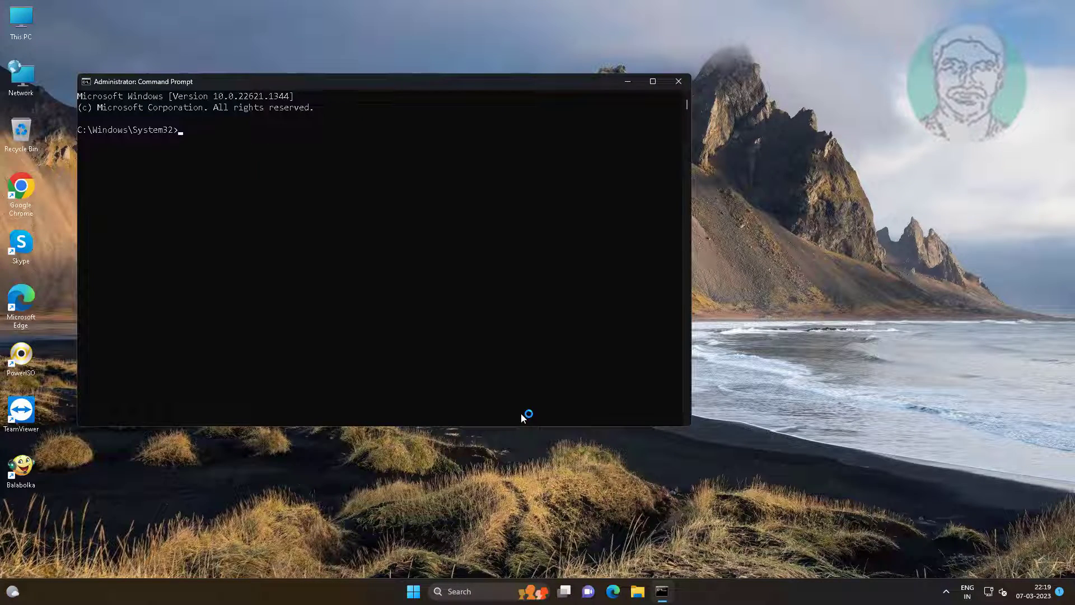
type("net start http")
key("Return")
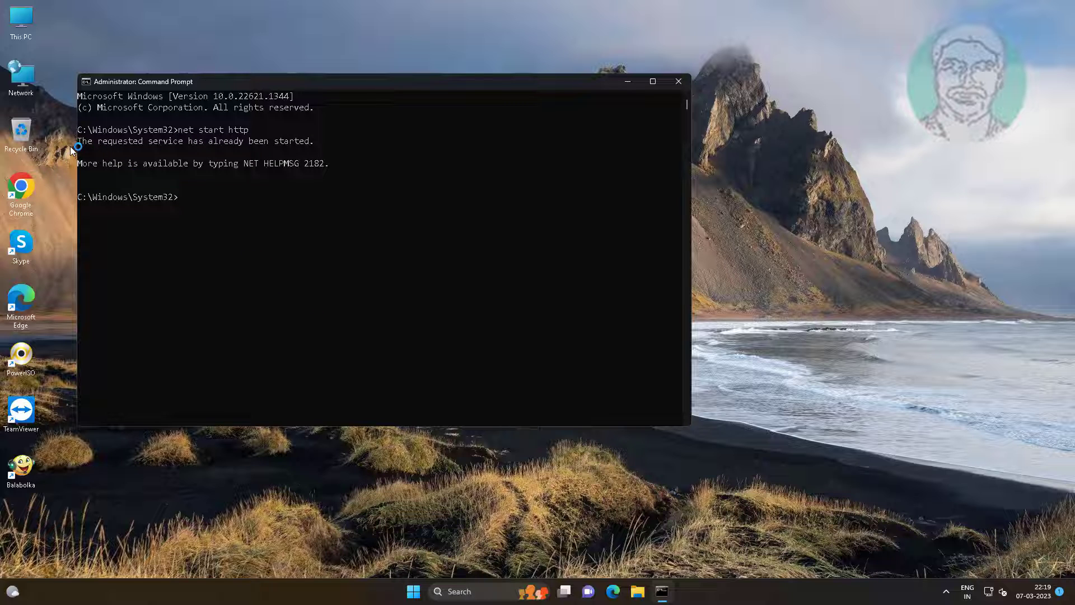
left_click_drag(79, 143, 324, 141)
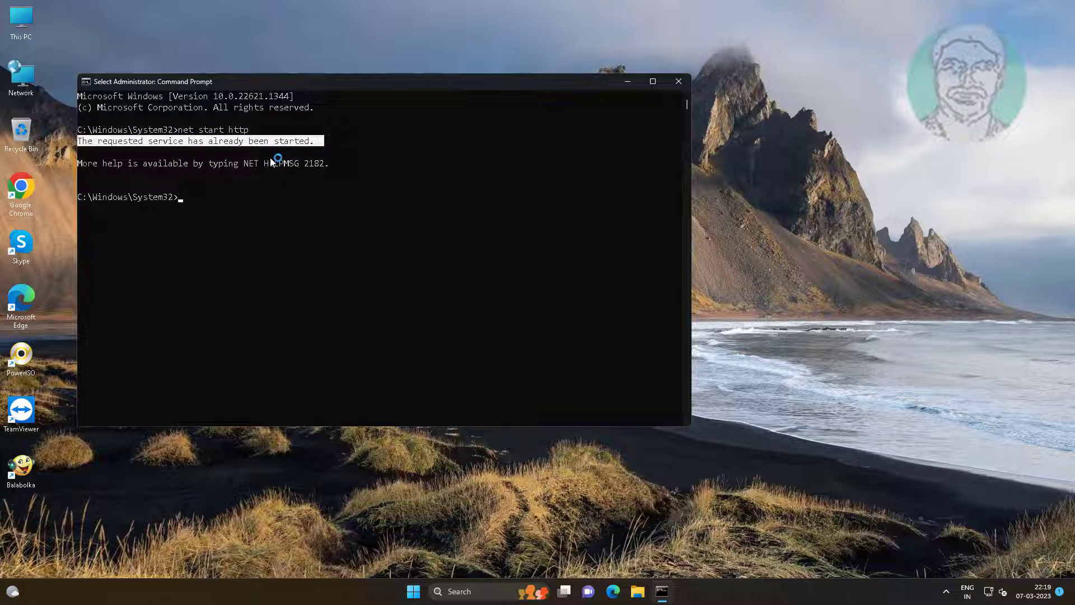
type("exit")
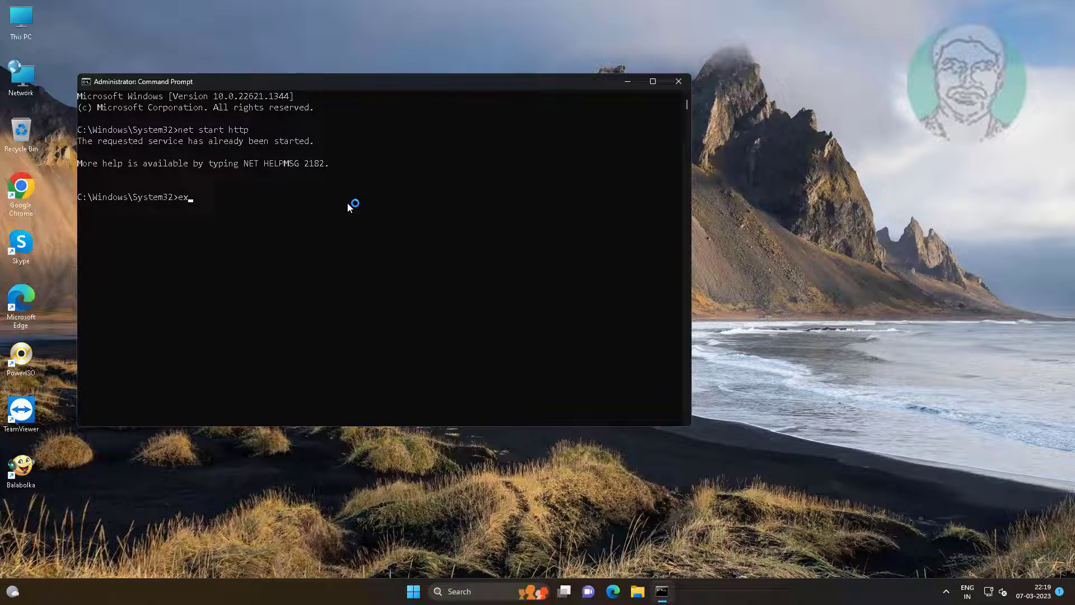
key("Return")
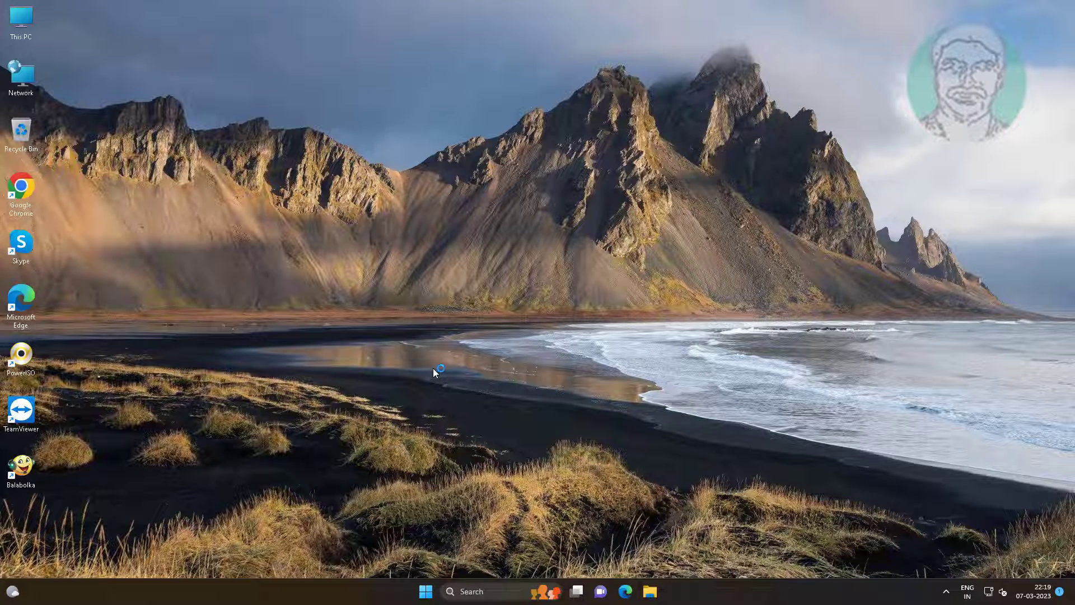
Step: Open Settings from Start and go to Network & internet's Advanced network settings page
left_click(424, 592)
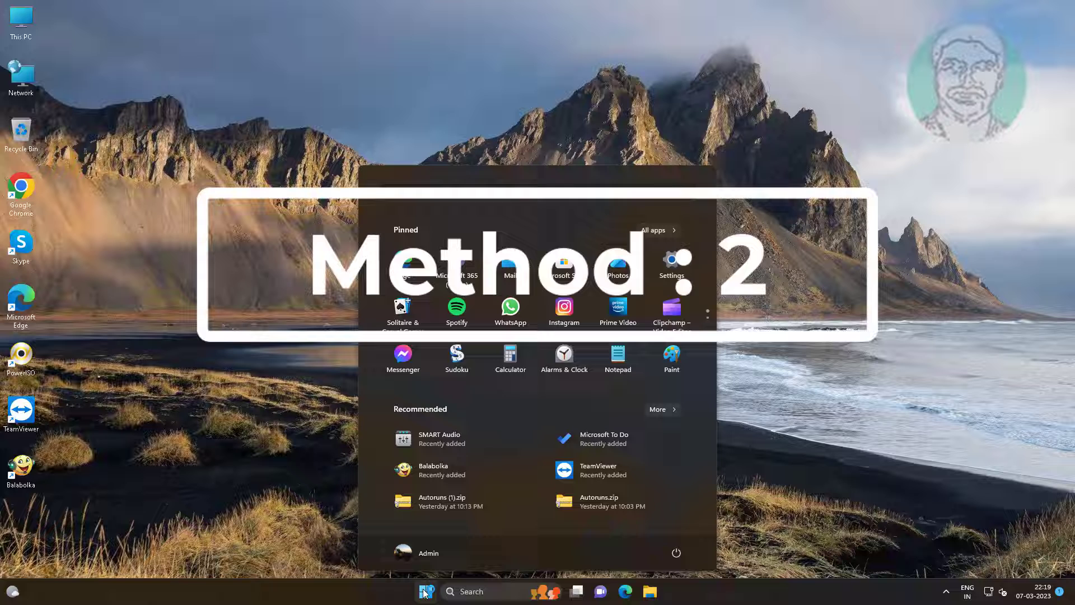
left_click(690, 248)
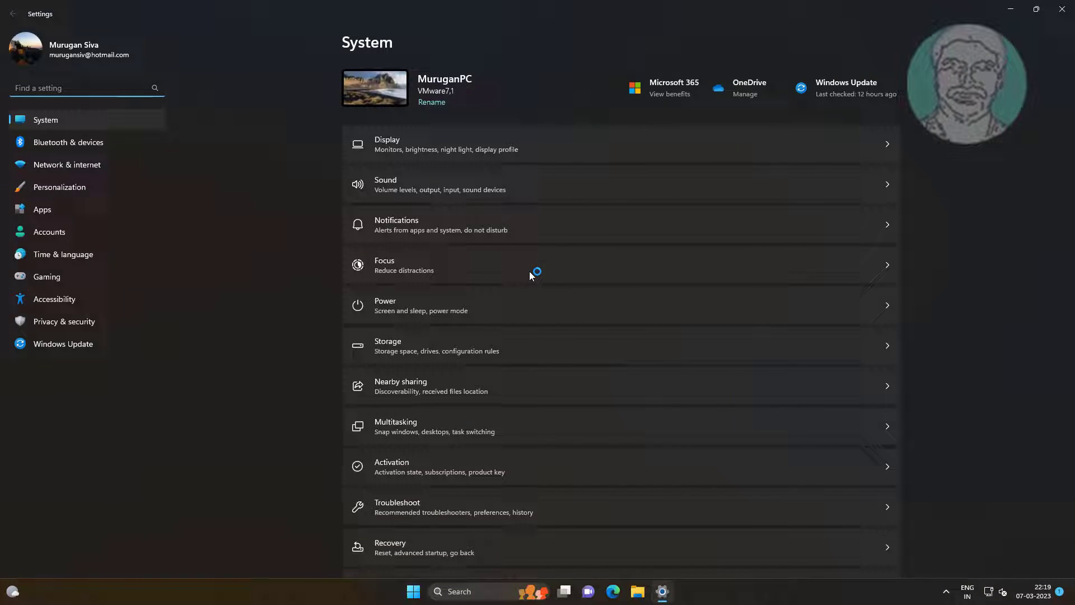
left_click(83, 167)
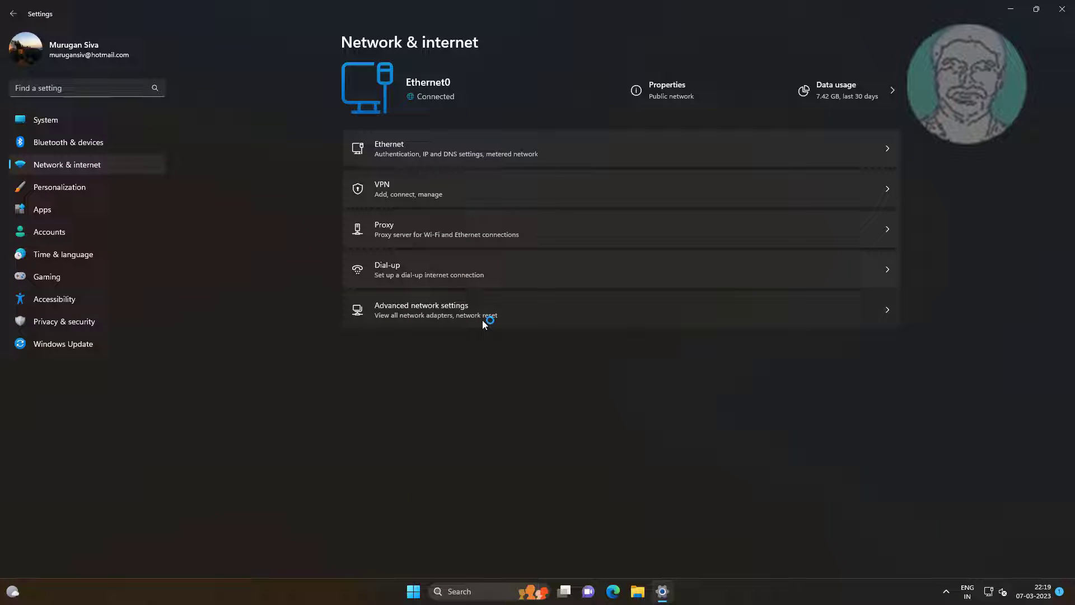
left_click(485, 324)
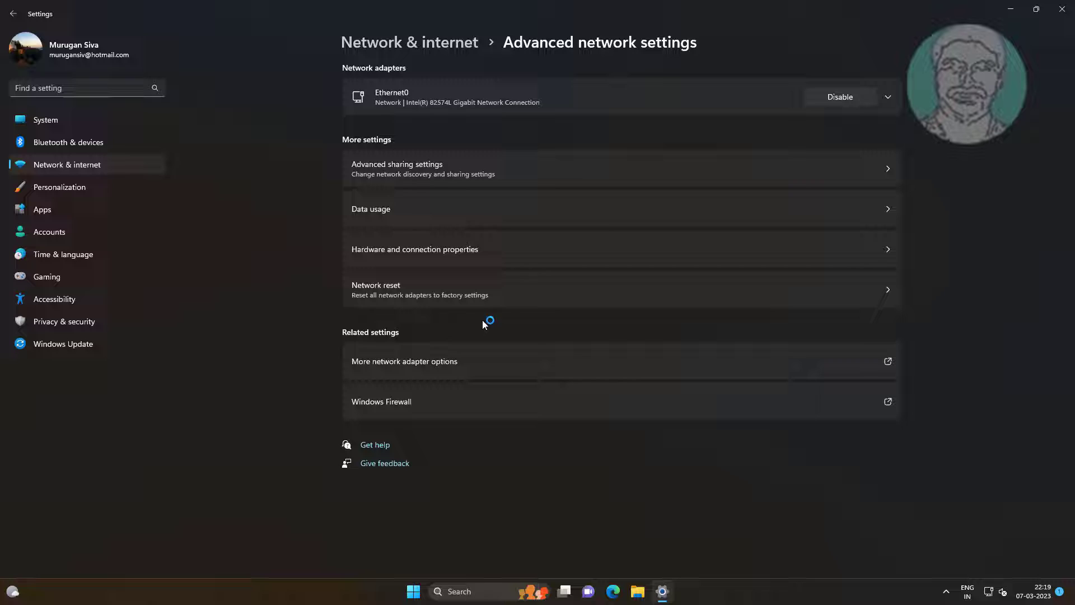
Step: Run Network reset, confirm with Yes, and close the 5-minute shutdown notice
left_click(425, 290)
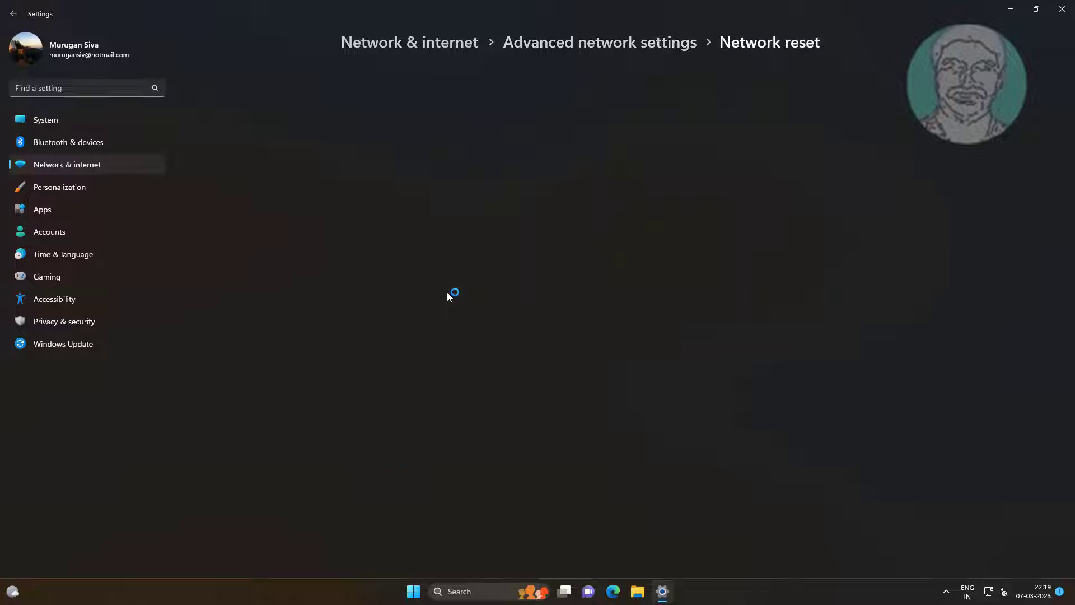
left_click(834, 147)
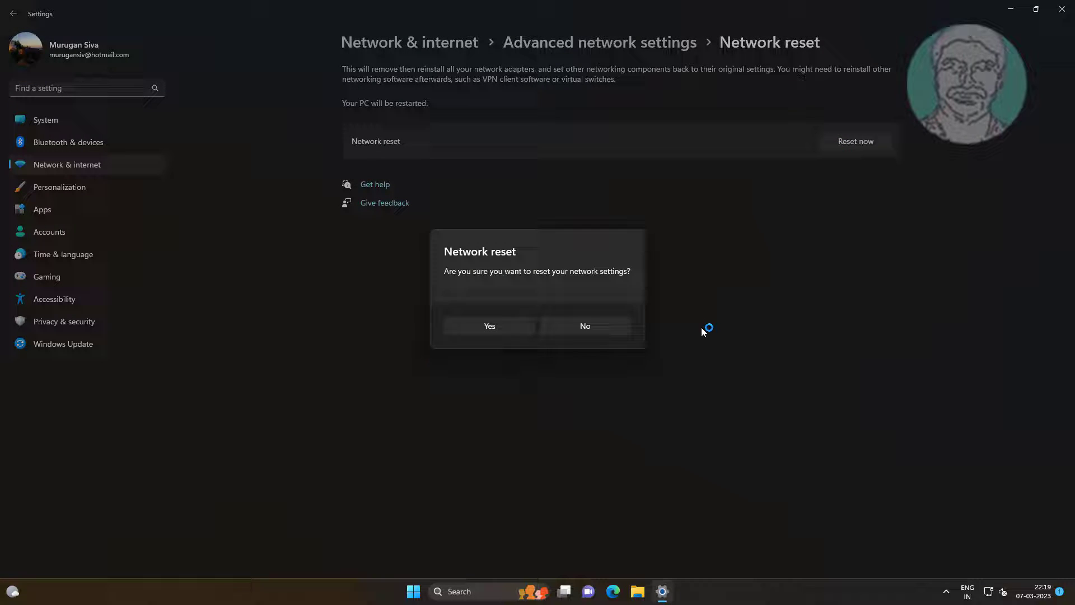
left_click(476, 327)
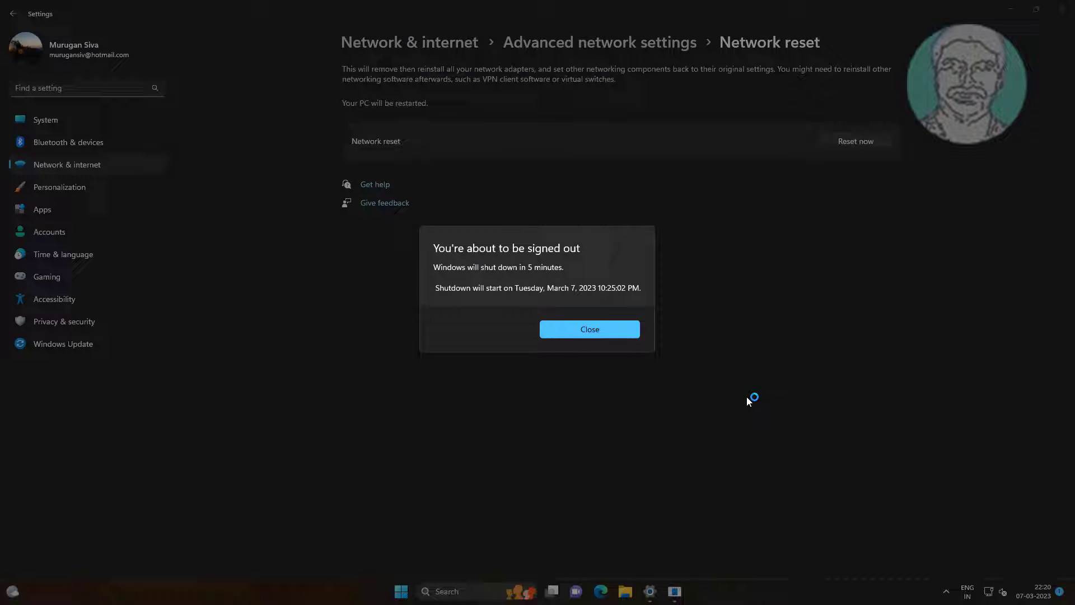
left_click(609, 330)
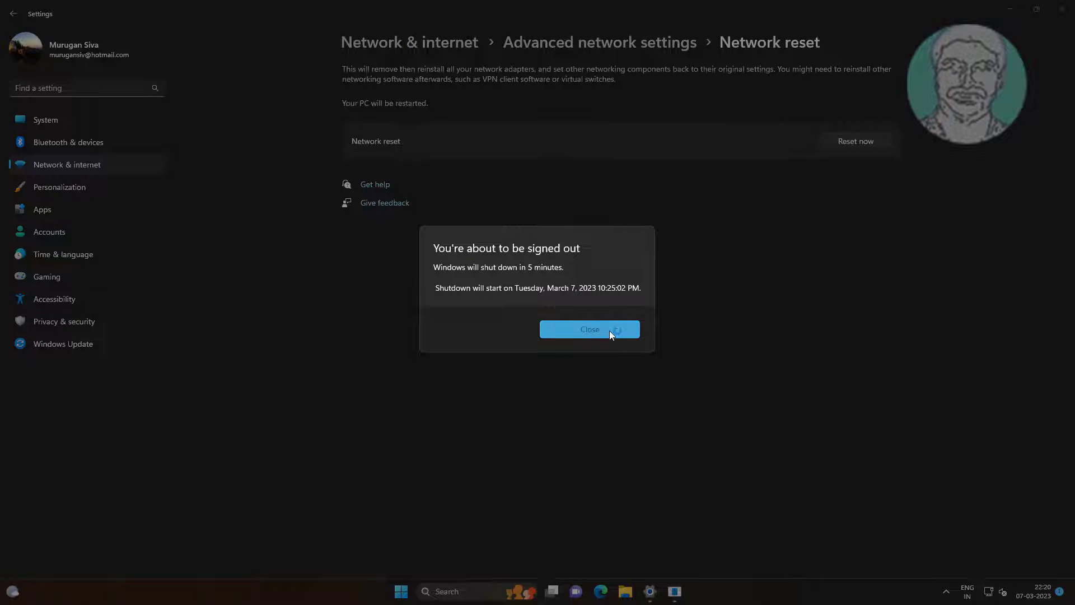